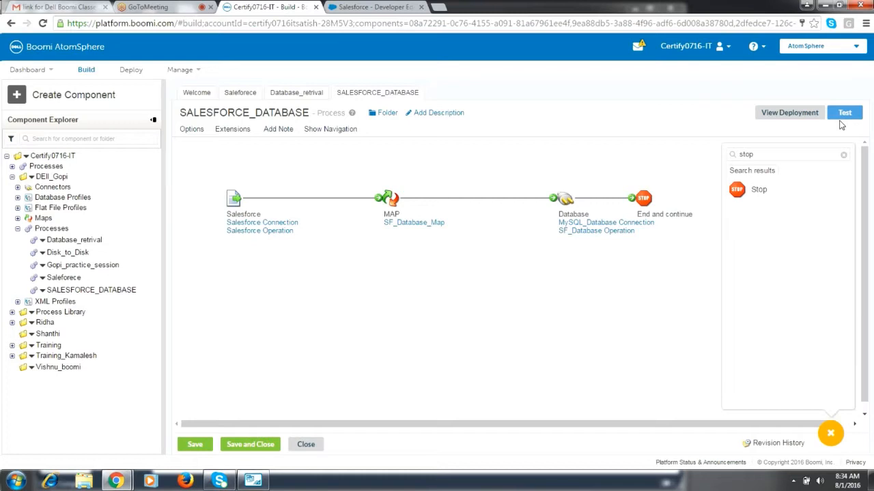
- Save the changed SALESFORCE_DATABASE process and run a test of it on the Gopichand-PC atom
click(843, 117)
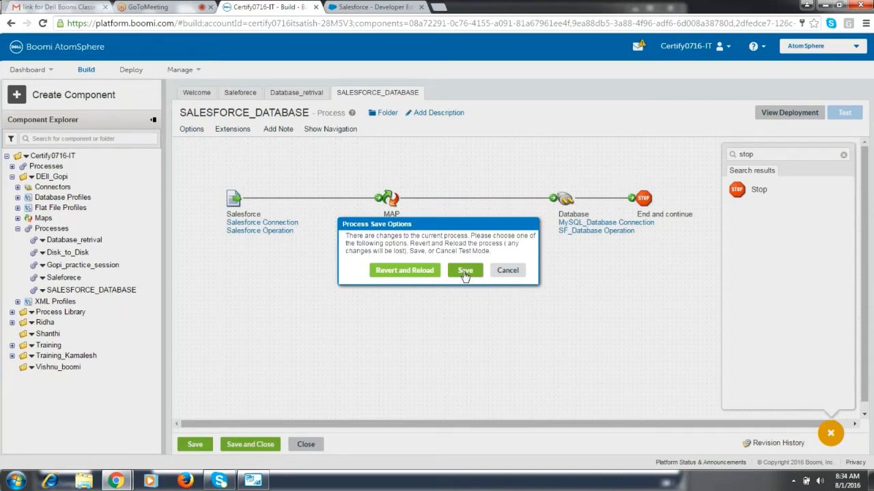
click(464, 271)
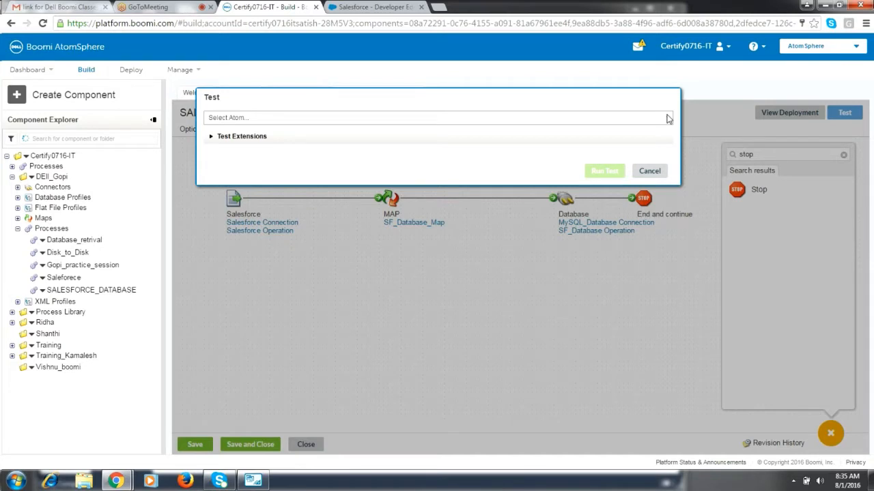
click(668, 119)
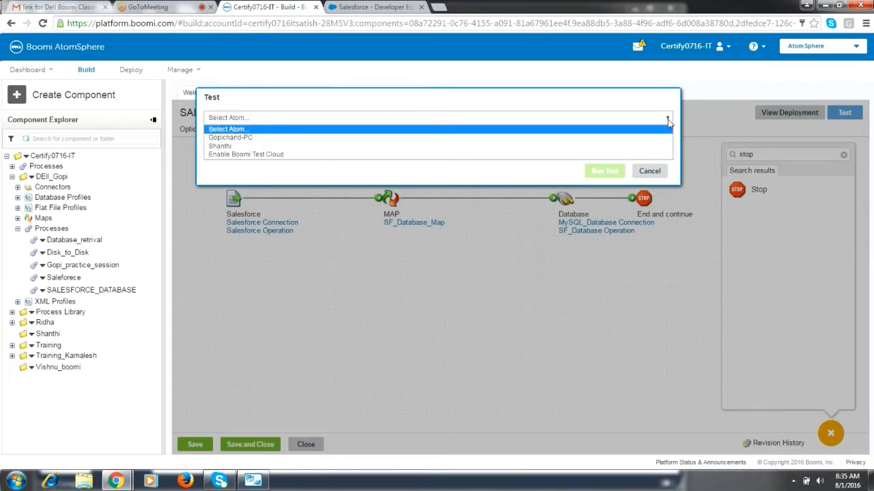
click(649, 137)
click(607, 171)
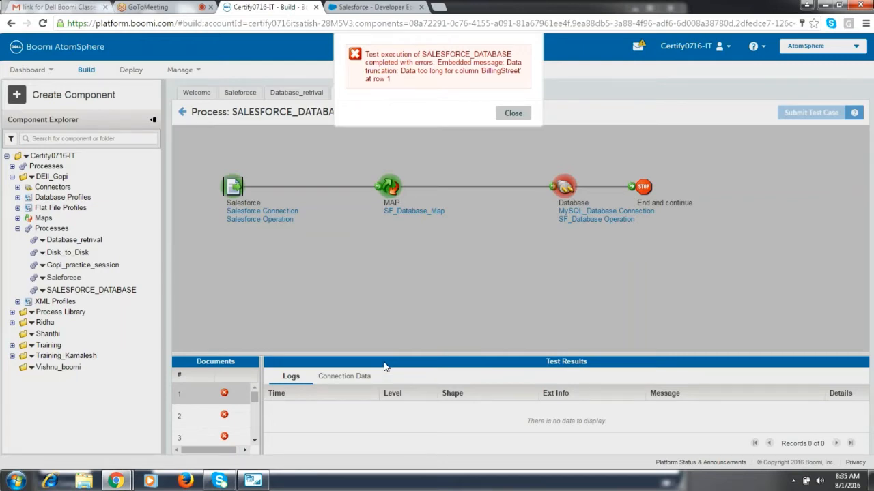
- Switch to MySQL Workbench and examine the varchar length of the BillingStreet column in the create table statement for TEST.SF_Account
key(alt+Tab)
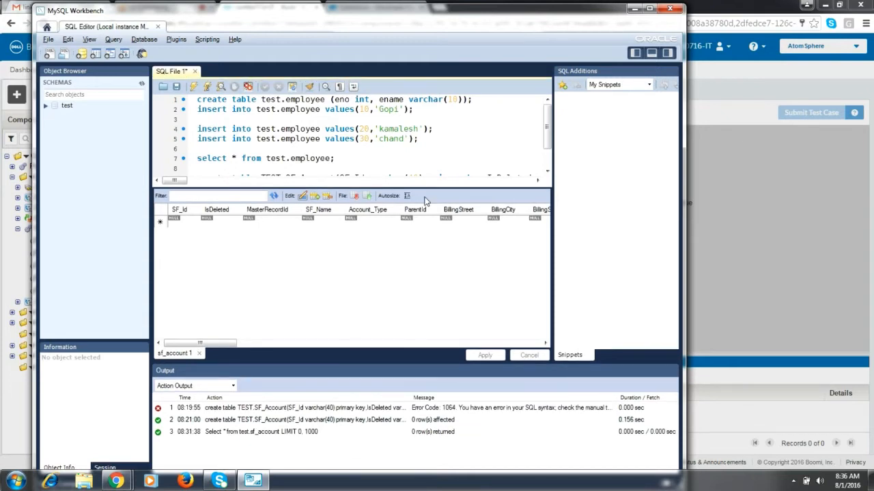
drag(416, 186, 423, 266)
key(ctrl+Right)
key(ctrl+Right)
key(ctrl+Right)
key(ctrl+Right)
key(ctrl+Right)
key(ctrl+Right)
key(ctrl+Right)
key(ctrl+Right)
key(ctrl+Right)
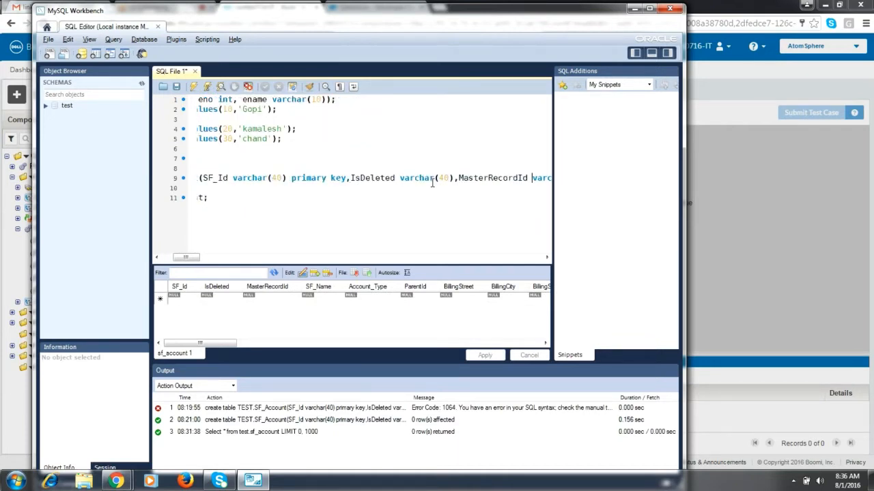
key(Right)
key(Right)
key(Right)
key(Right)
key(Right)
key(Right)
key(Right)
key(Right)
key(Right)
key(Right)
key(Right)
key(Right)
key(Right)
key(Right)
key(Right)
key(Right)
key(Right)
key(Right)
key(Right)
key(Right)
key(Right)
key(Right)
key(Right)
key(Right)
key(Right)
key(Right)
key(Right)
key(Right)
key(Right)
key(Right)
key(Right)
key(Right)
key(Right)
key(Right)
key(Right)
key(Right)
key(Right)
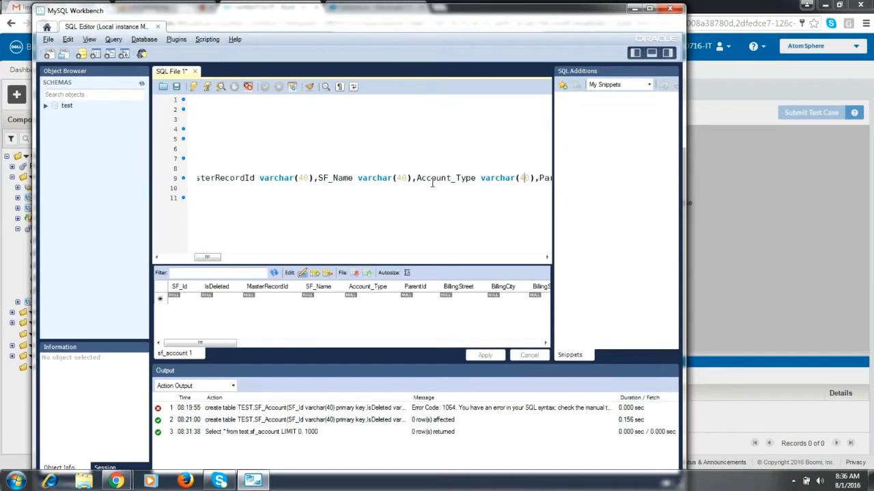
key(Right)
key(Right)
key(Right)
key(Right)
key(Right)
key(Right)
key(Right)
key(Right)
key(Right)
key(Right)
key(Right)
key(Right)
key(Right)
key(Right)
key(Right)
key(Right)
key(Right)
key(Right)
key(Right)
key(Right)
key(Right)
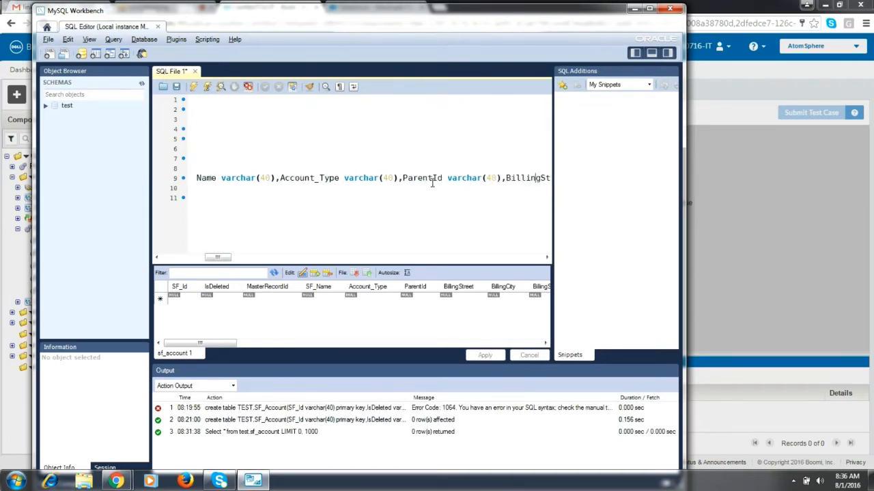
key(Right)
key(Right)
key(Right)
key(Right)
key(Right)
key(Right)
key(Right)
key(Right)
key(Right)
key(Right)
key(Right)
key(Right)
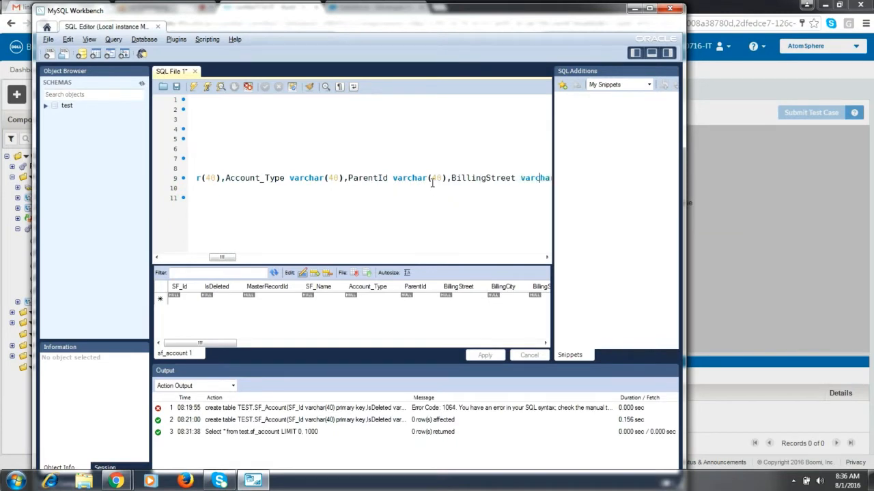
key(Right)
key(Right)
key(Right)
key(Right)
key(Right)
key(Right)
key(Right)
key(Right)
key(Right)
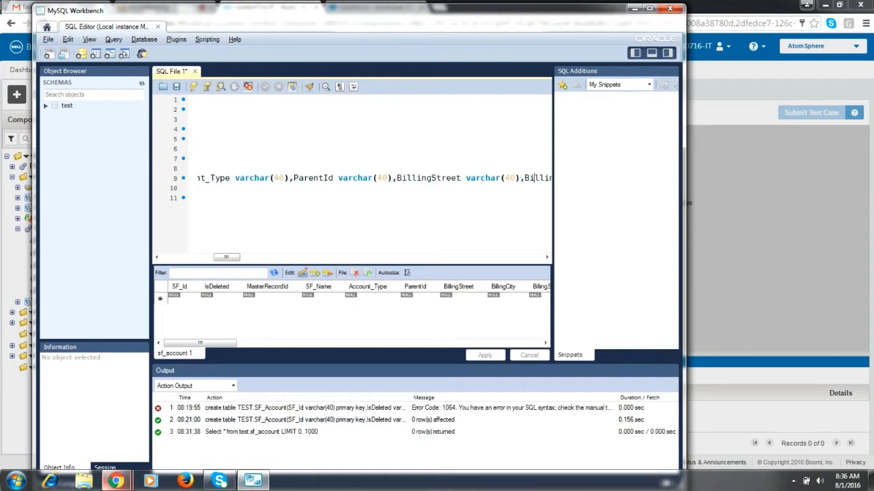
- Return to the SALESFORCE_DATABASE process in Boomi AtomSphere and show the BillingStreet mapping in the SF_Database_Map component
click(116, 481)
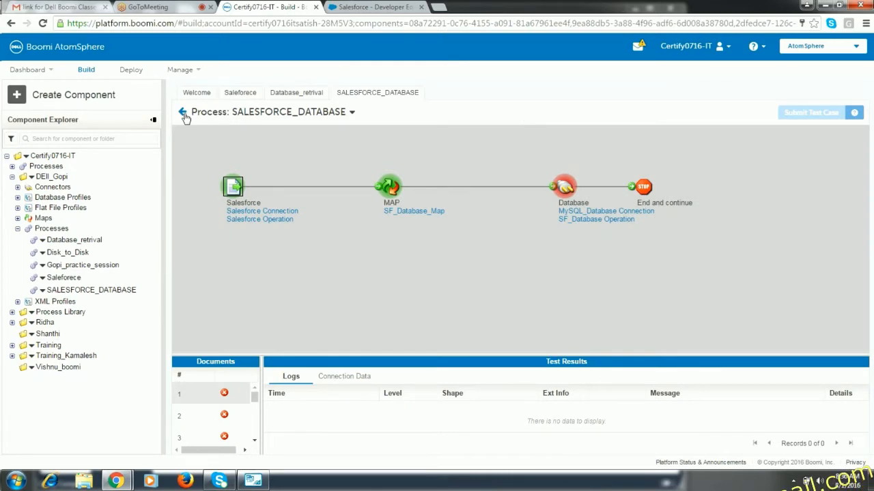
click(182, 113)
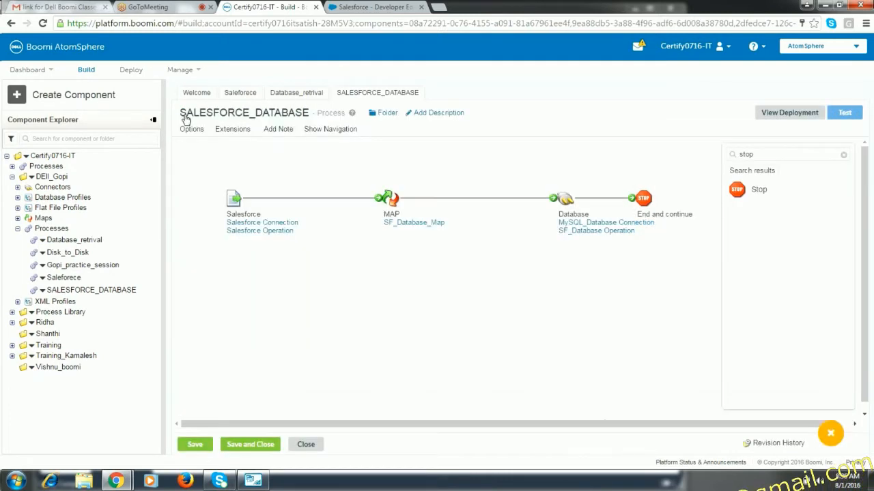
mouse_move(359, 179)
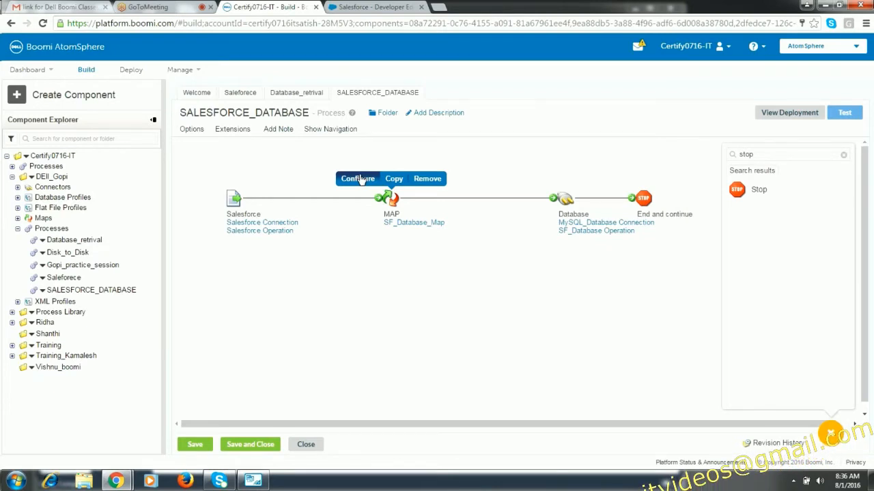
click(361, 178)
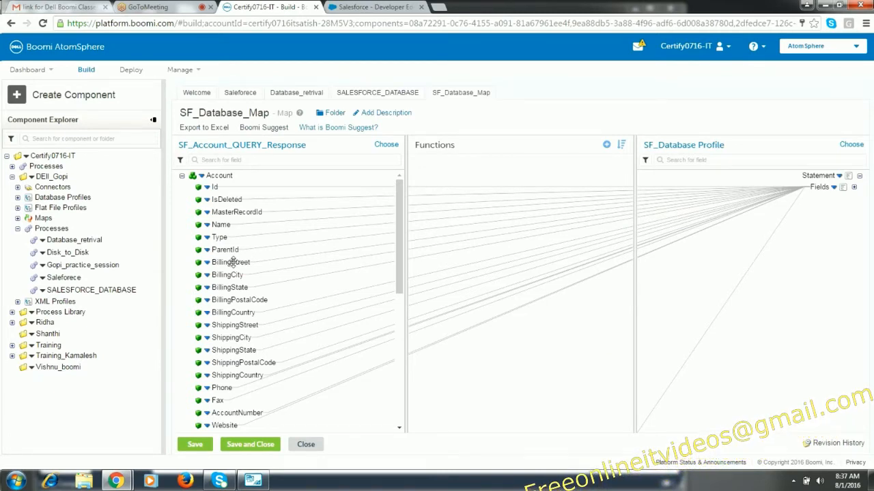
mouse_move(235, 266)
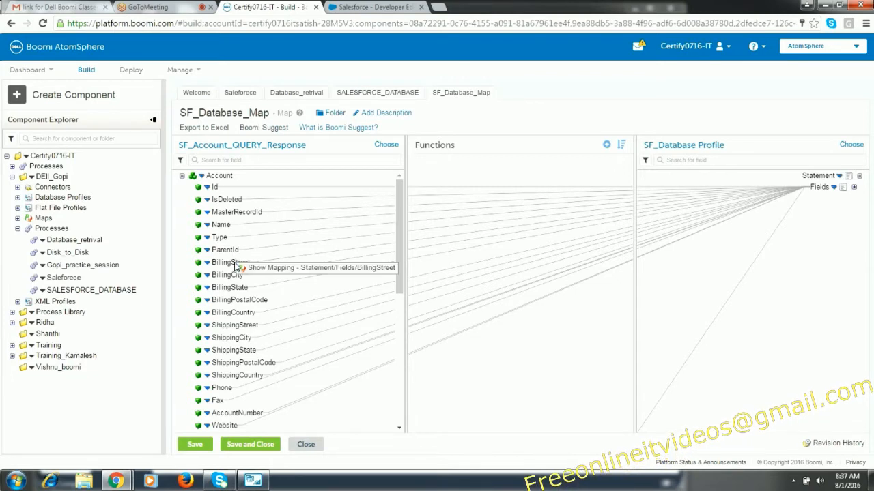
click(276, 268)
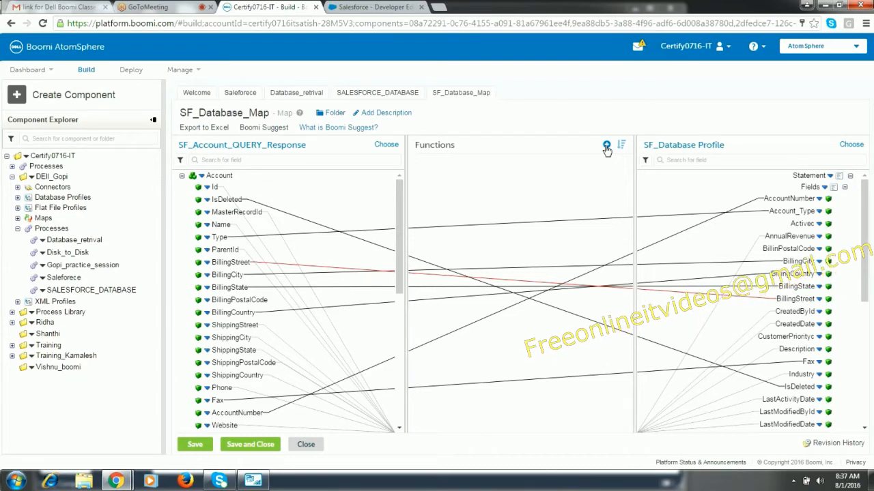
- Add a Right Character Trim function from the String category to the map
click(607, 147)
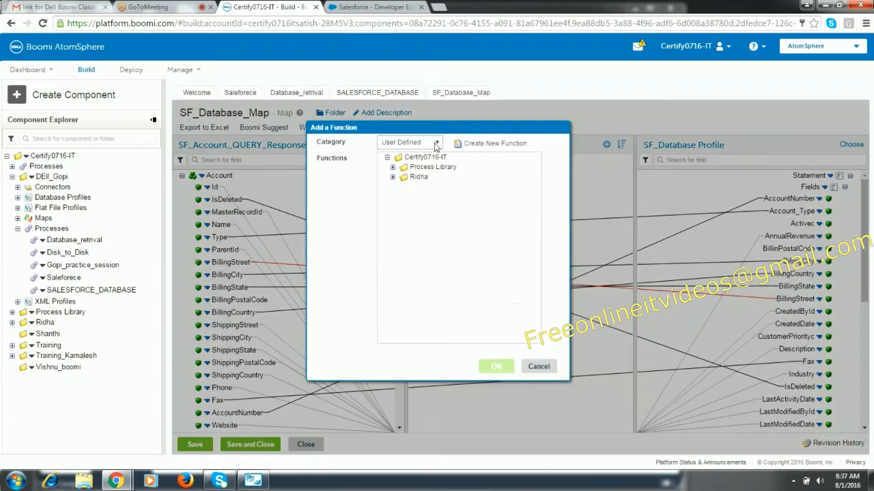
click(437, 145)
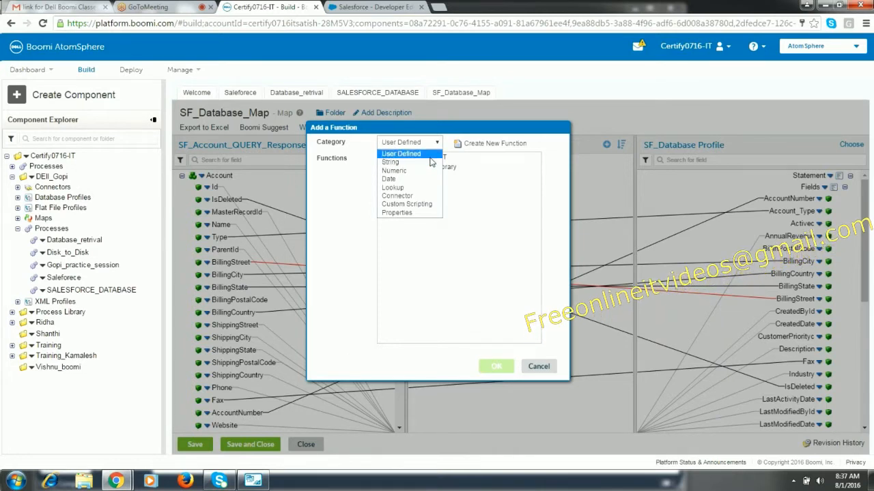
click(431, 163)
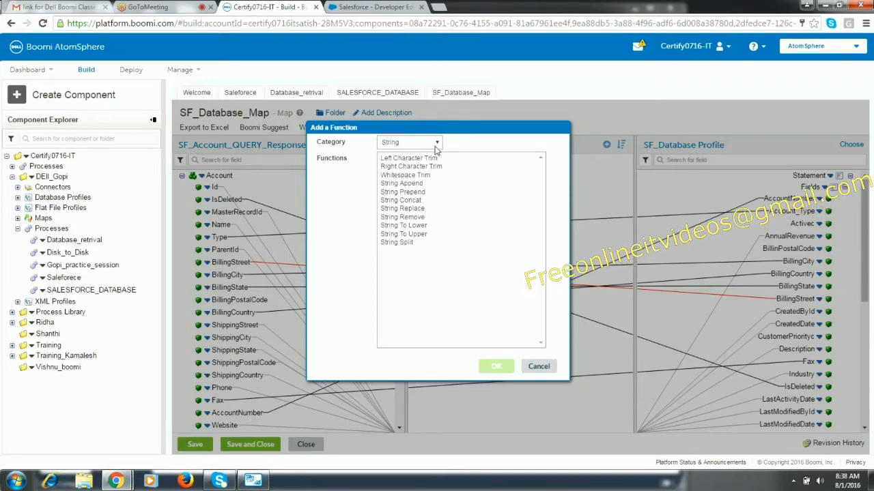
click(436, 143)
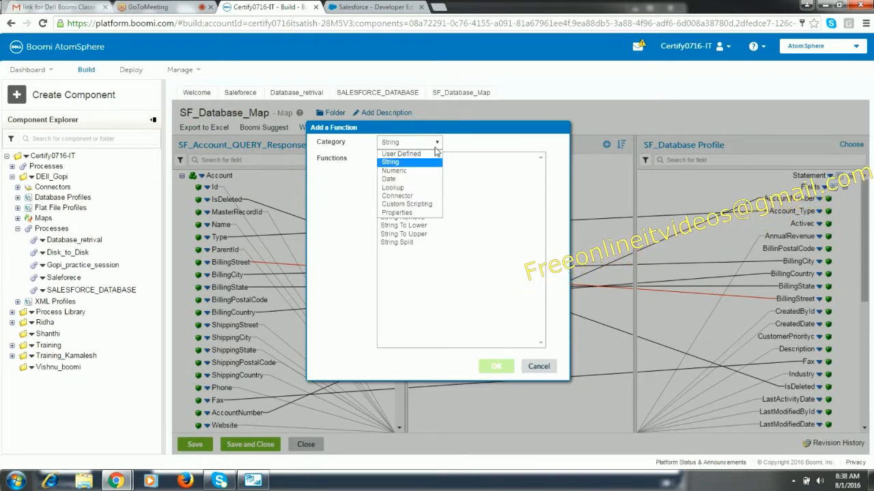
click(440, 166)
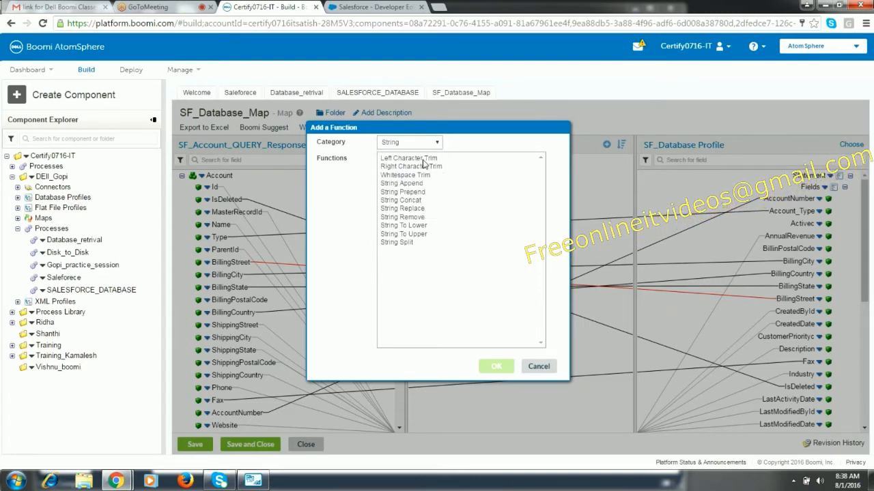
click(423, 159)
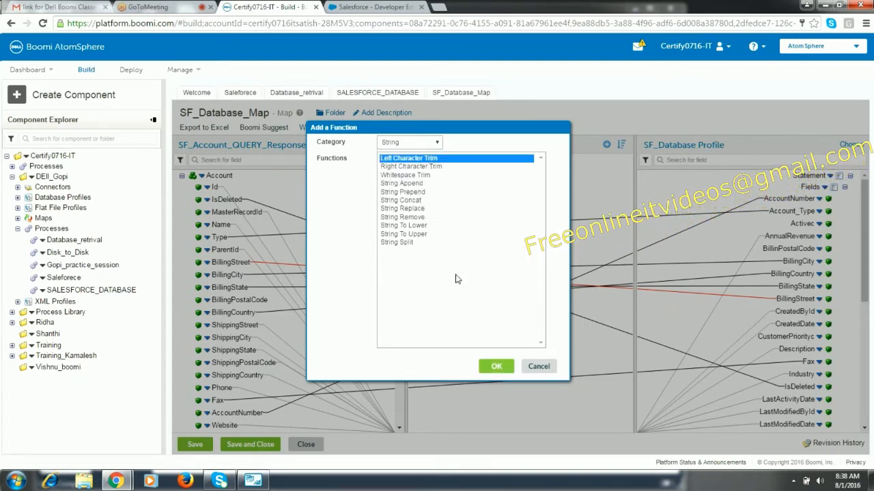
key(Down)
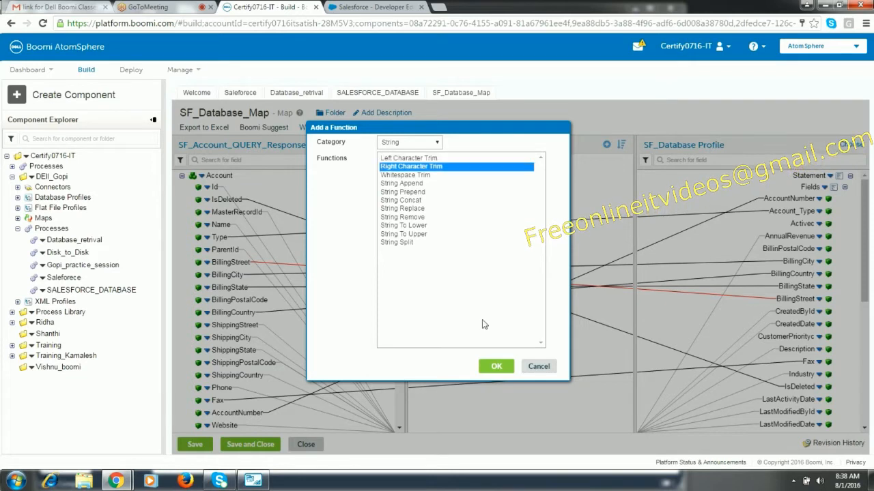
click(488, 368)
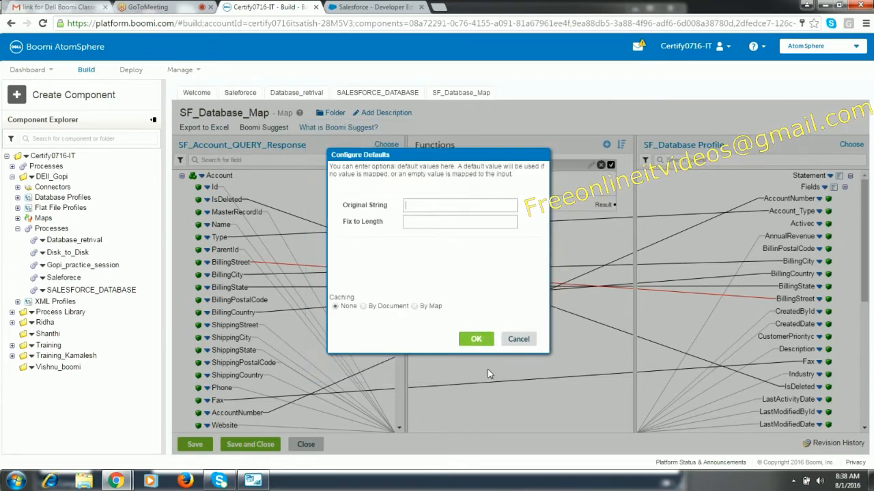
- Set the trim function's default Fix to Length value to 40 and leave Original String empty
click(425, 220)
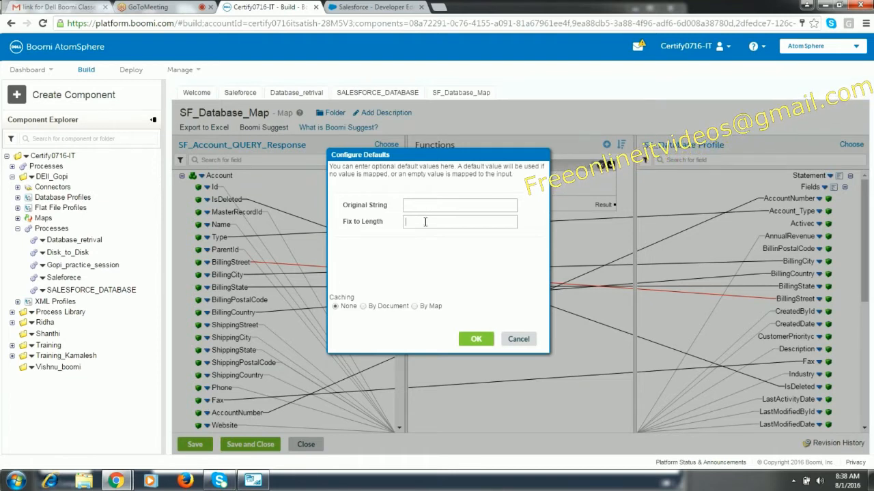
text(40)
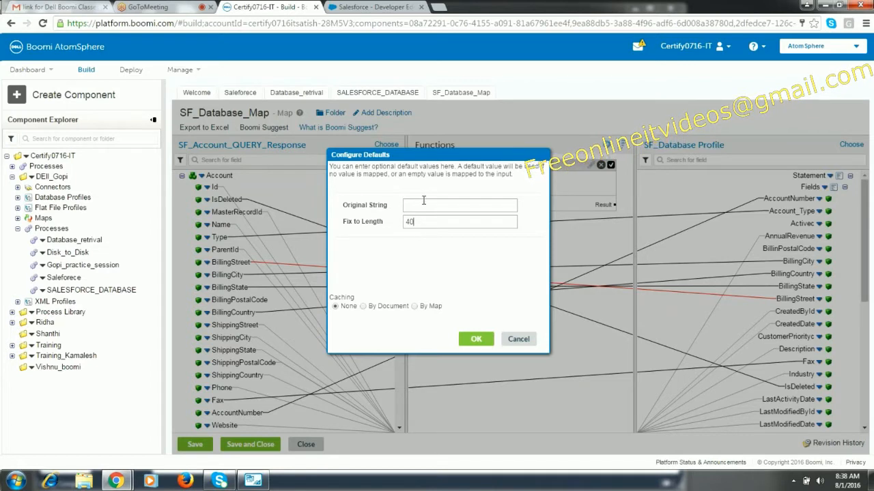
click(477, 342)
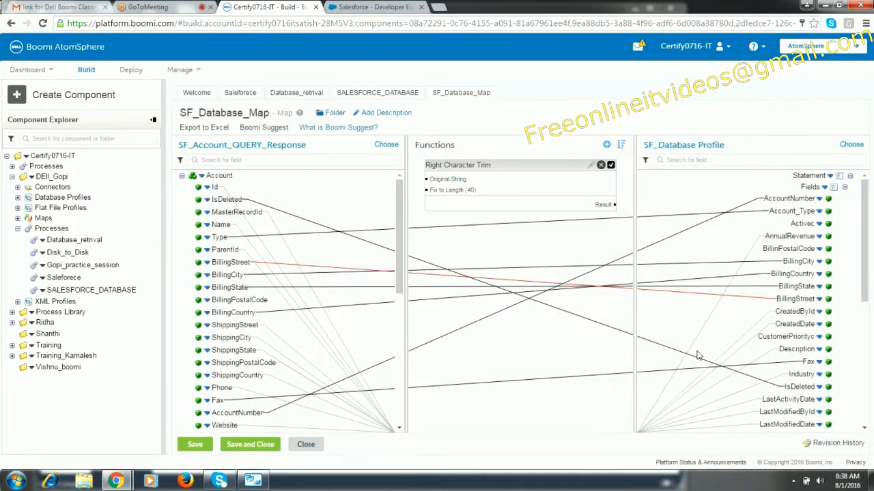
- Remove the direct mapping between the Salesforce BillingStreet field and the database profile's BillingStreet field
drag(795, 299, 424, 183)
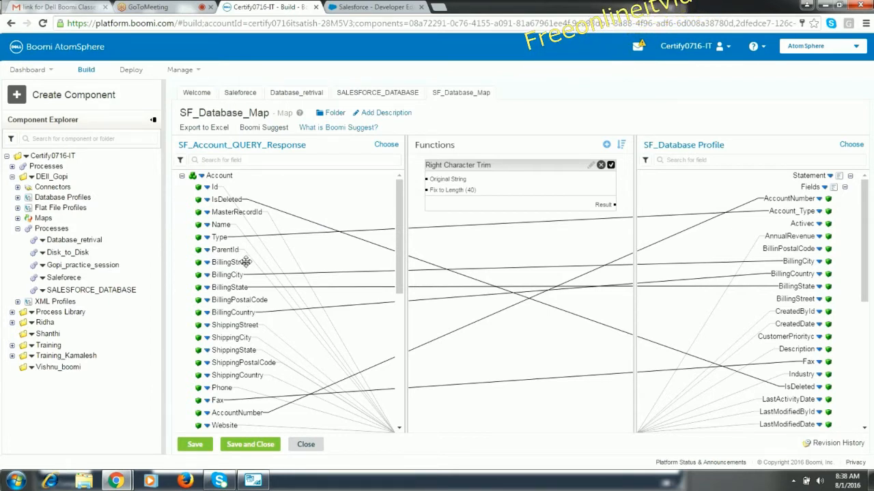
mouse_move(241, 262)
mouse_down()
mouse_move(427, 179)
mouse_move(252, 263)
mouse_up()
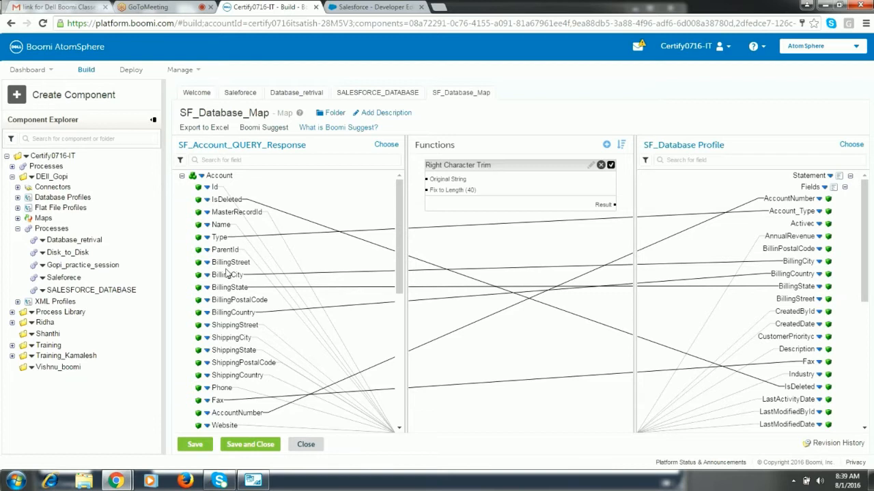
drag(245, 262, 431, 191)
right_click(294, 251)
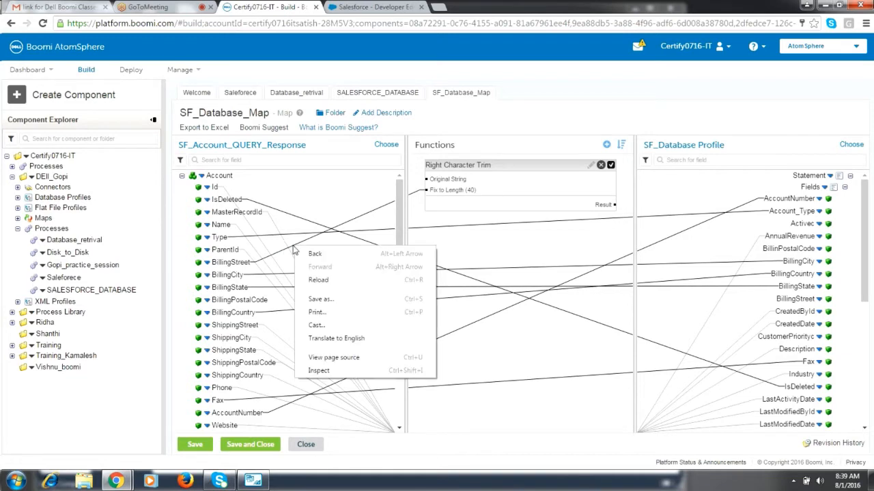
click(421, 192)
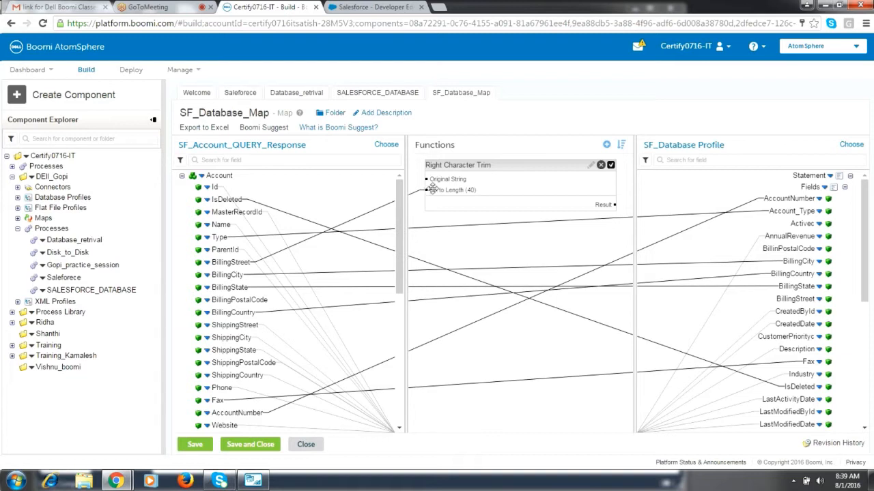
drag(432, 190, 424, 180)
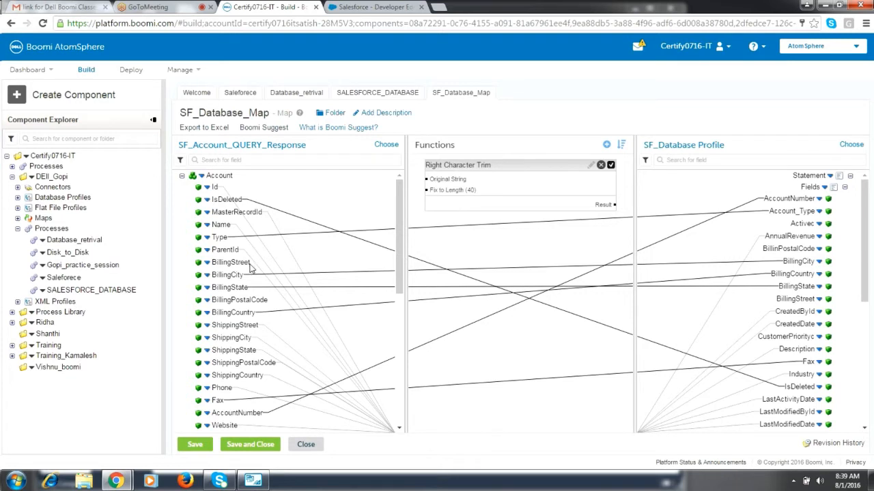
- Map the Salesforce BillingStreet field to the trim function's Original String input and its Result to the database profile's BillingStreet field
drag(249, 267, 434, 179)
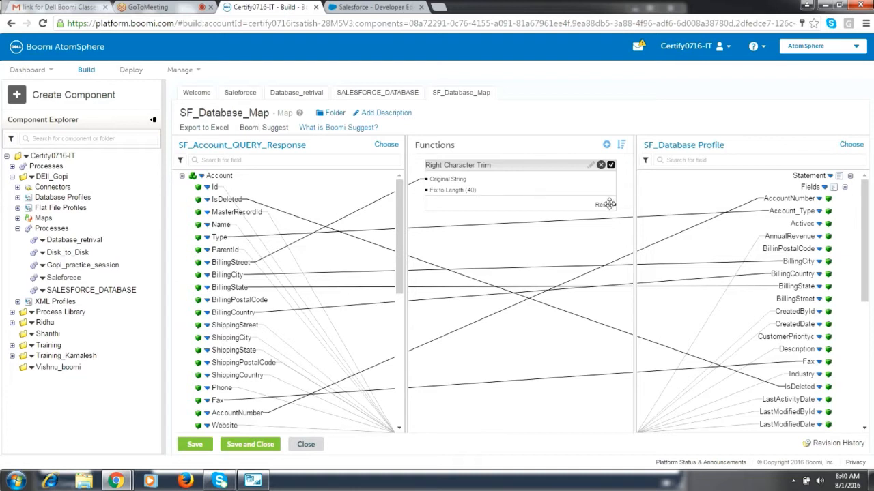
drag(609, 203, 780, 299)
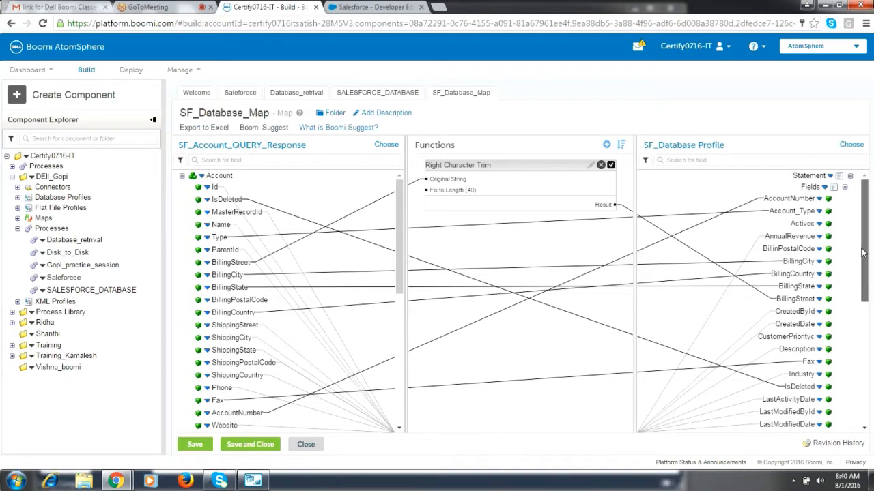
drag(862, 252, 865, 287)
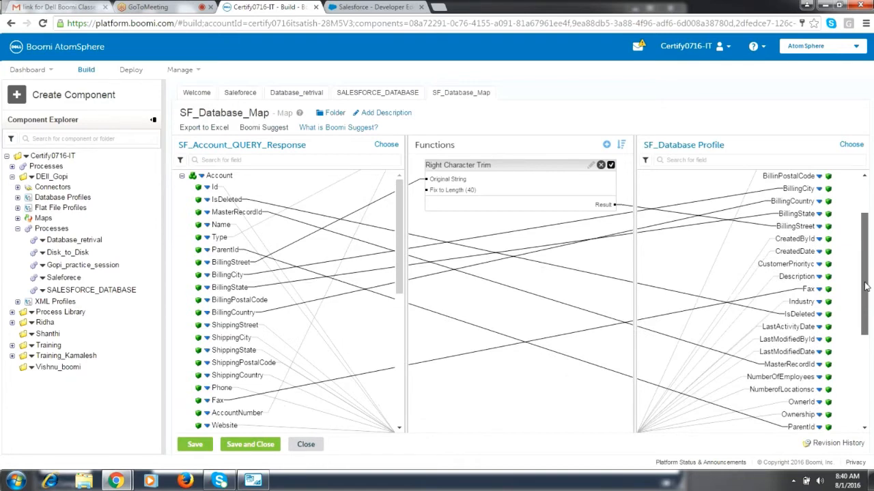
- Save the map and show the existing mapping of the Salesforce ShippingStreet field
scroll(866, 287, up, 3)
click(194, 445)
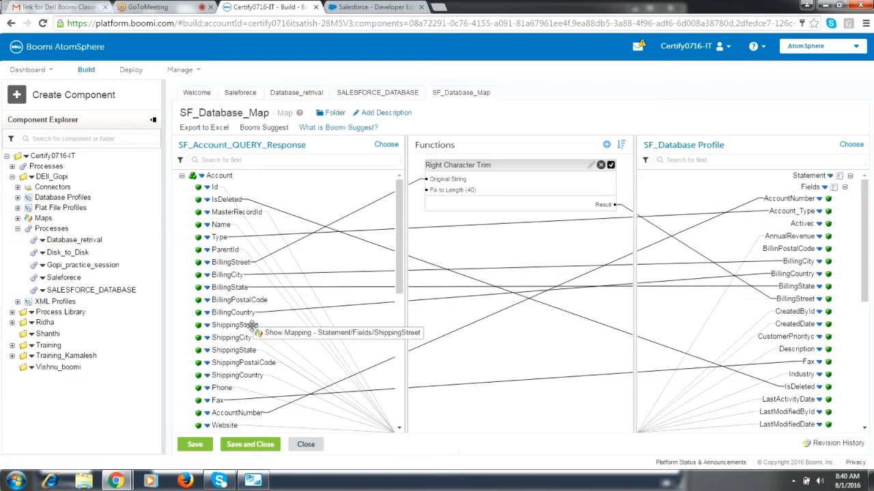
click(252, 328)
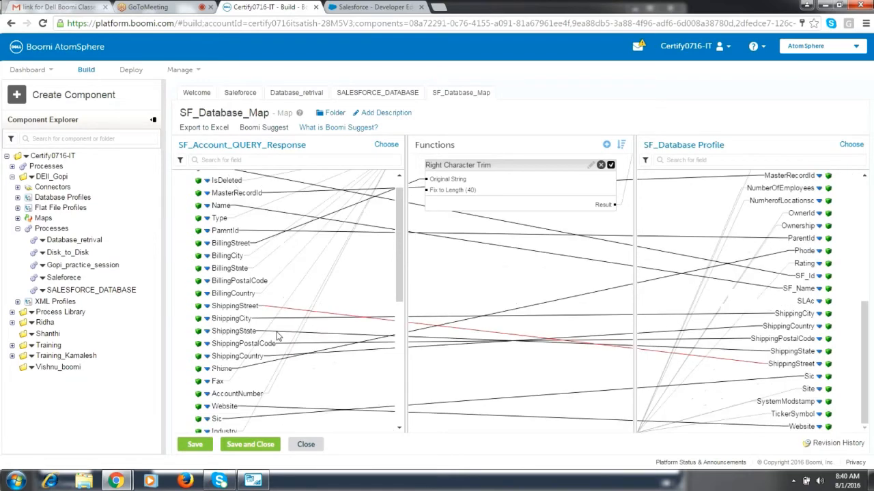
- Add a second Right Character Trim function from the String category with a default Fix to Length of 40
click(605, 145)
click(408, 142)
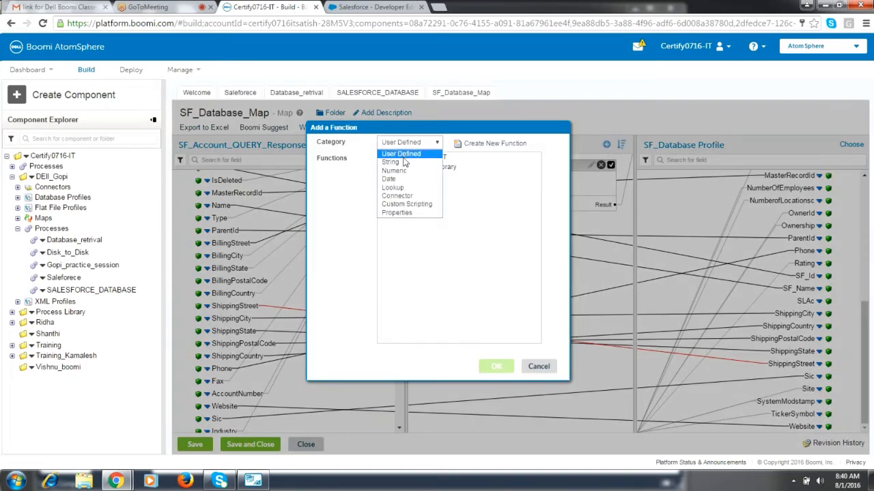
click(405, 163)
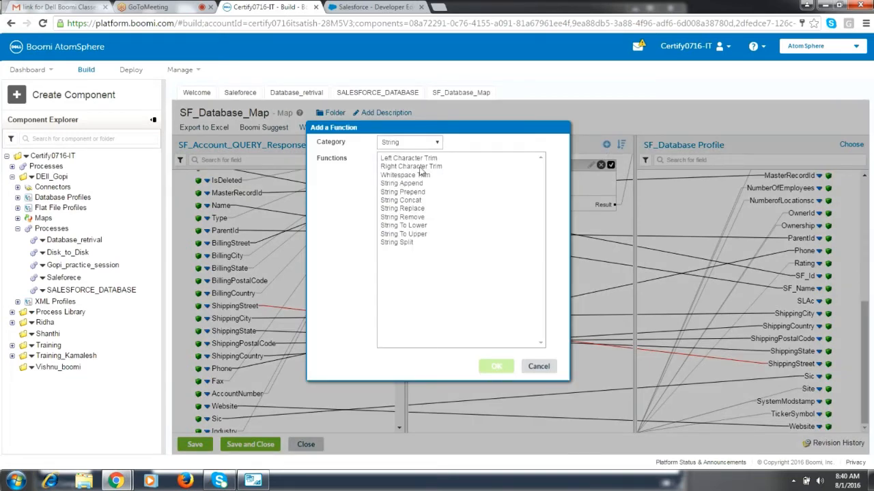
click(421, 166)
click(495, 367)
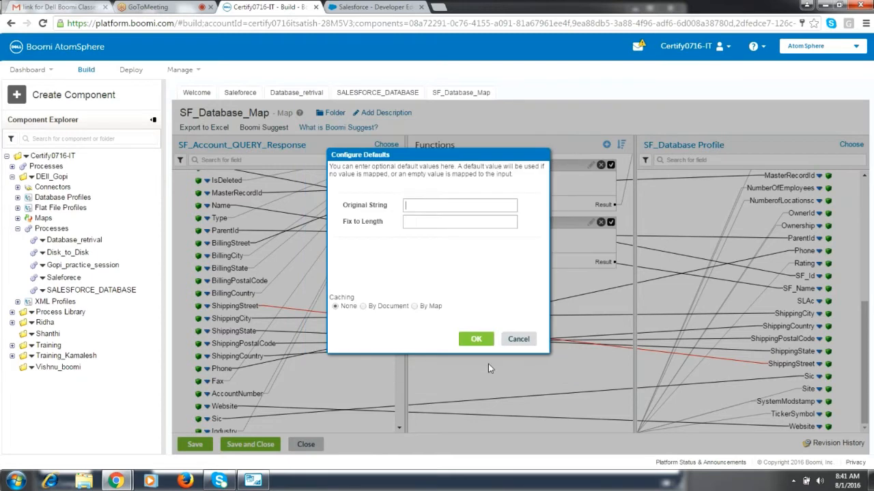
click(431, 220)
text(40)
click(478, 339)
- Reroute the Salesforce ShippingStreet mapping through the second trim function's Original String, with its Result going to the database profile's ShippingStreet field
right_click(480, 208)
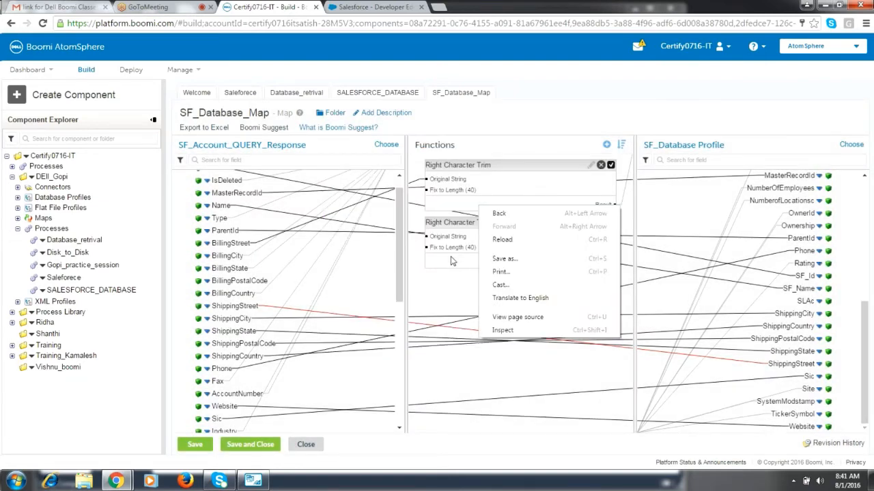
click(451, 262)
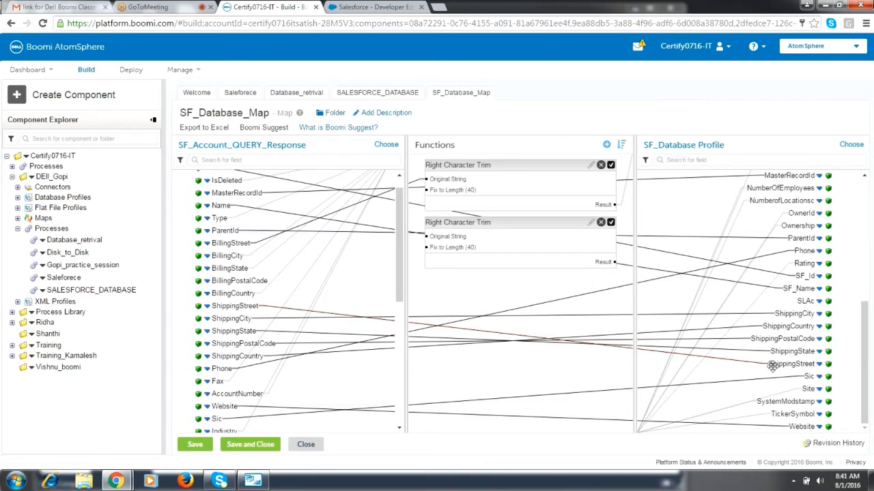
drag(772, 366, 428, 238)
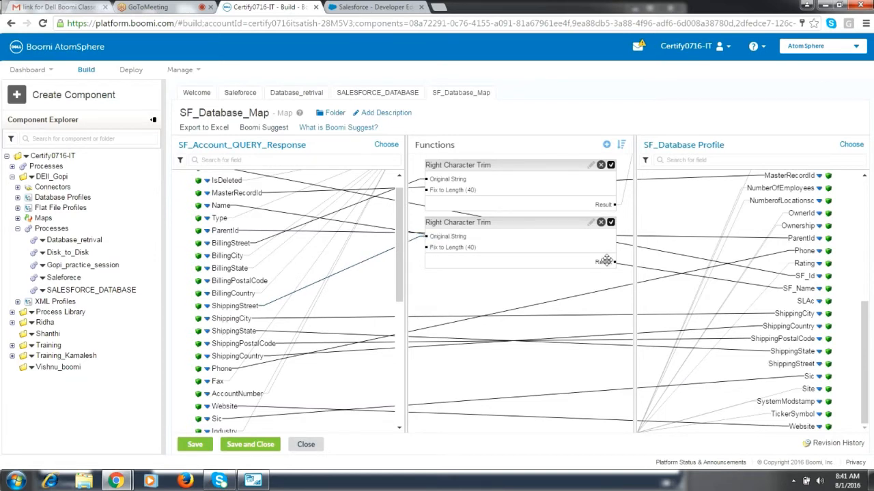
drag(605, 261, 778, 366)
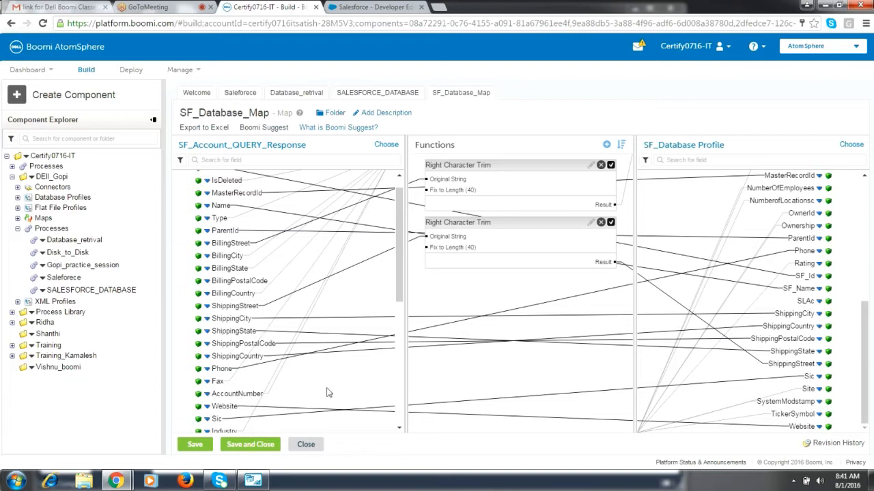
- Show the existing mapping between the Salesforce Description field and the database profile's Description field
click(399, 431)
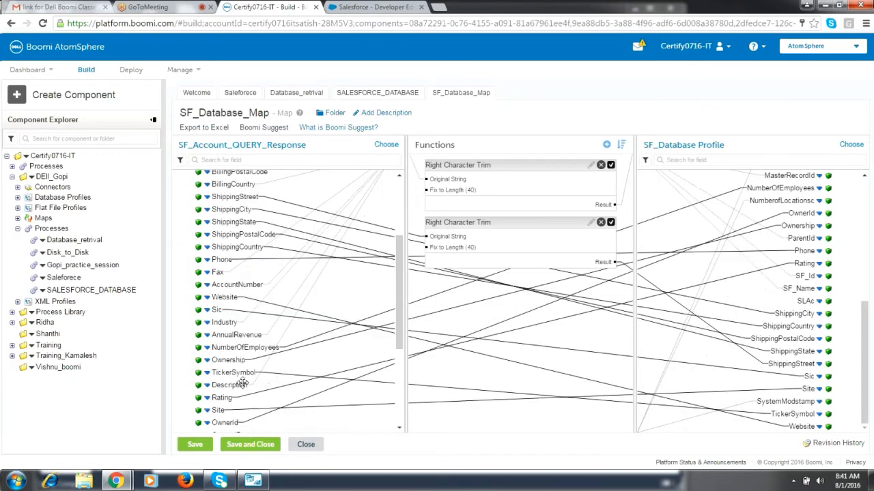
drag(242, 382, 273, 394)
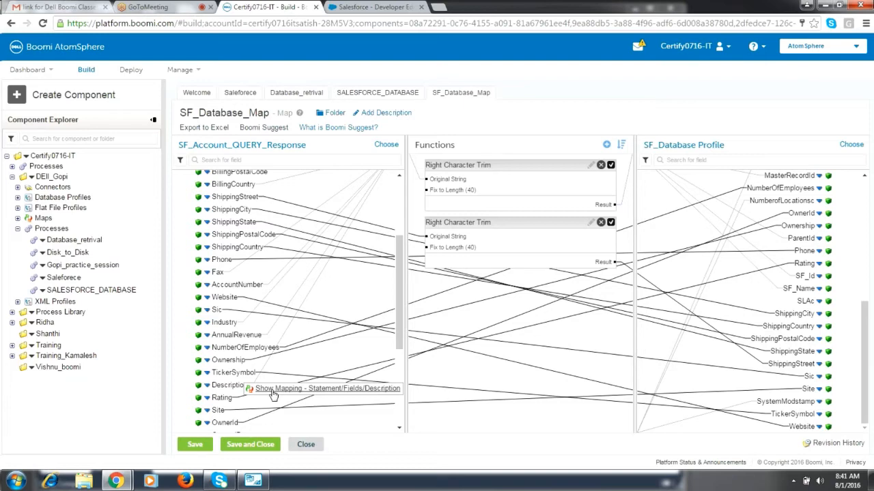
drag(273, 394, 776, 344)
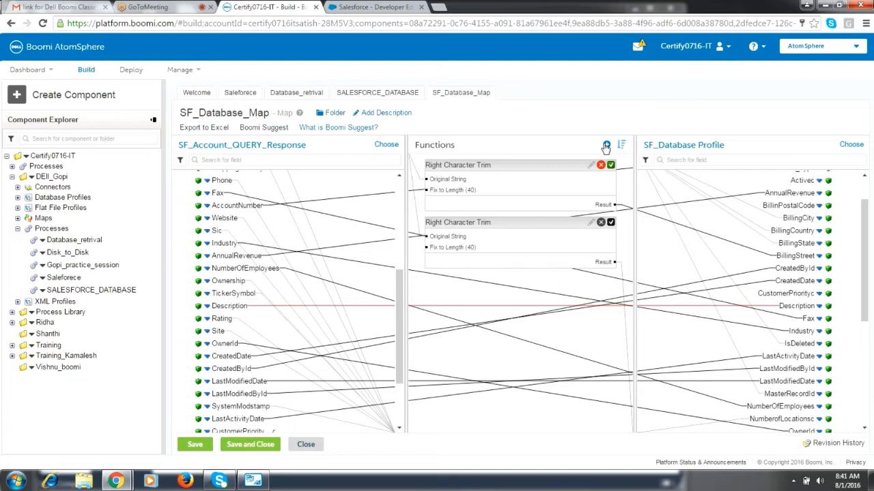
- Add a third Right Character Trim function from the String category, with its default Fix to Length set to 40
click(606, 147)
click(409, 142)
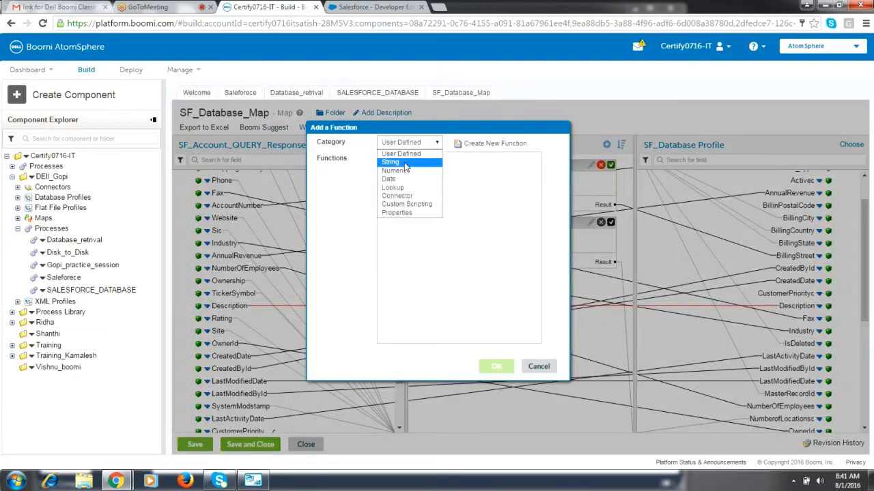
click(406, 163)
click(407, 166)
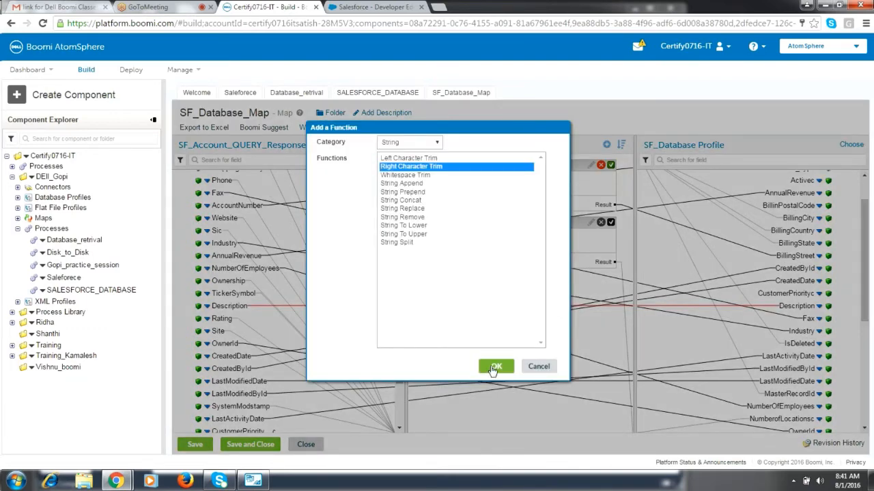
click(493, 368)
click(421, 220)
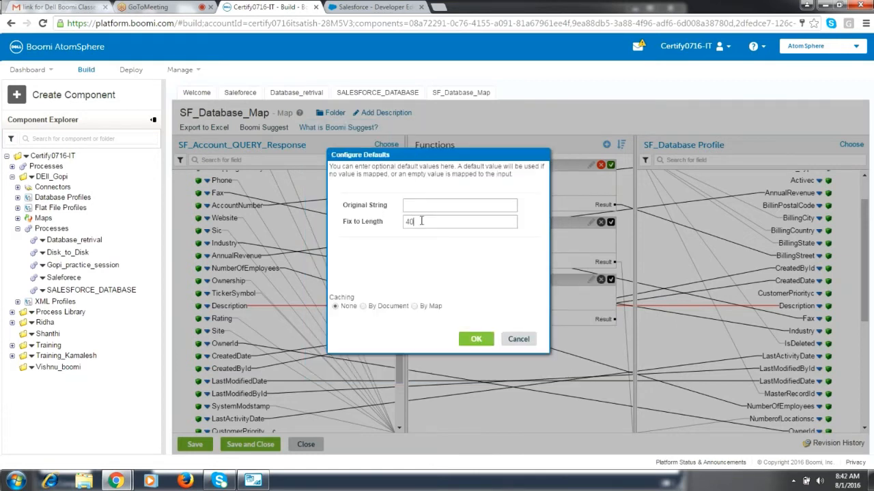
click(476, 339)
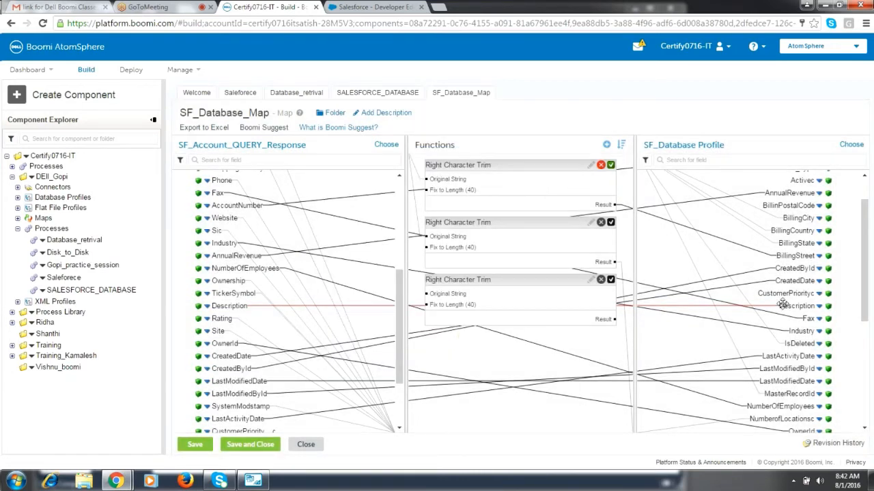
- Reroute the Salesforce Description mapping through the third trim function's Original String, with its Result going to the database profile's Description field
drag(783, 305, 770, 302)
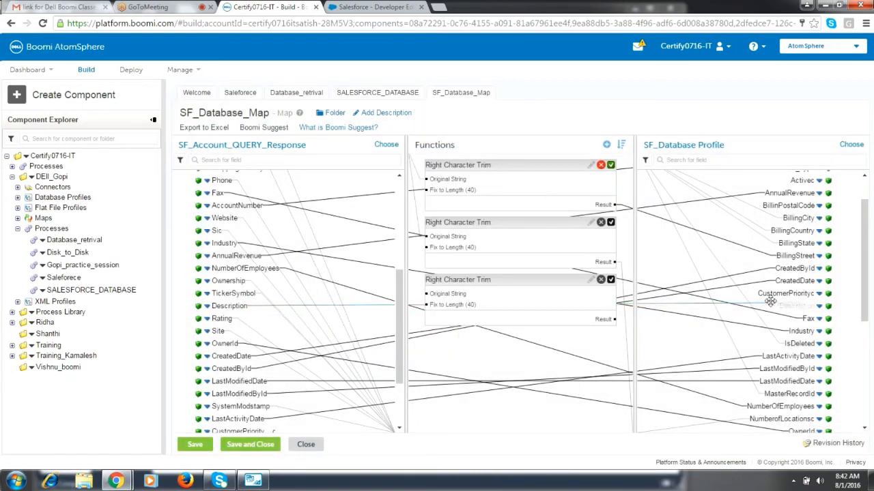
drag(426, 292, 428, 296)
right_click(428, 297)
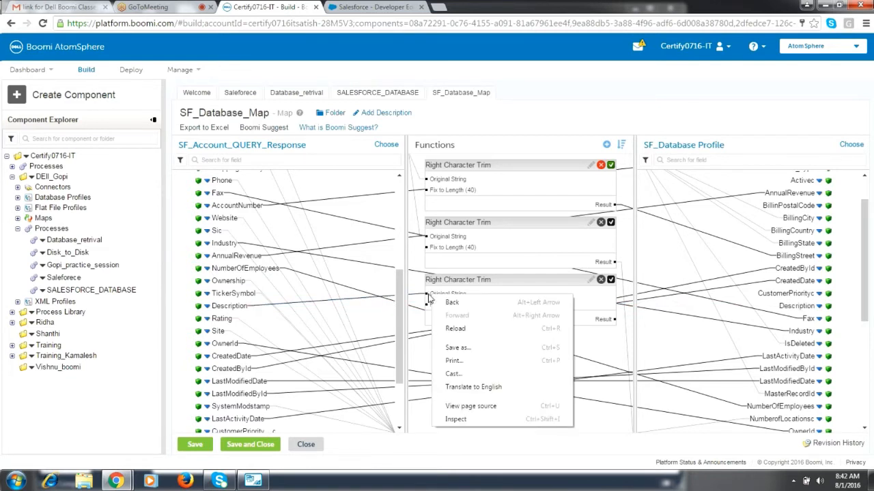
click(604, 339)
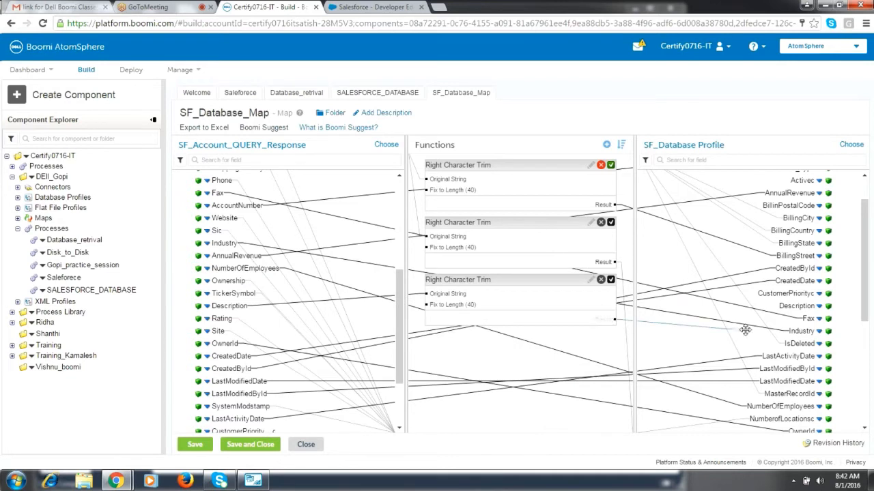
drag(746, 330, 784, 309)
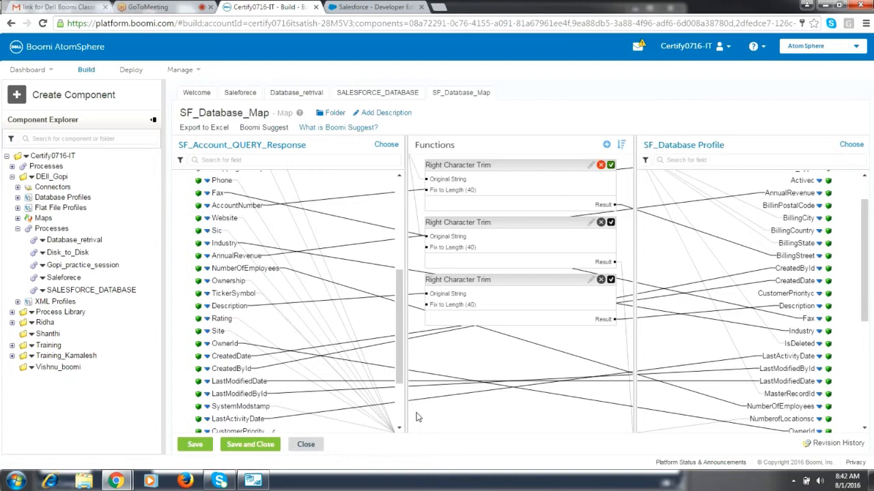
- Save and close the map, confirm the Map shape, and run a new test of the SALESFORCE_DATABASE process
click(249, 445)
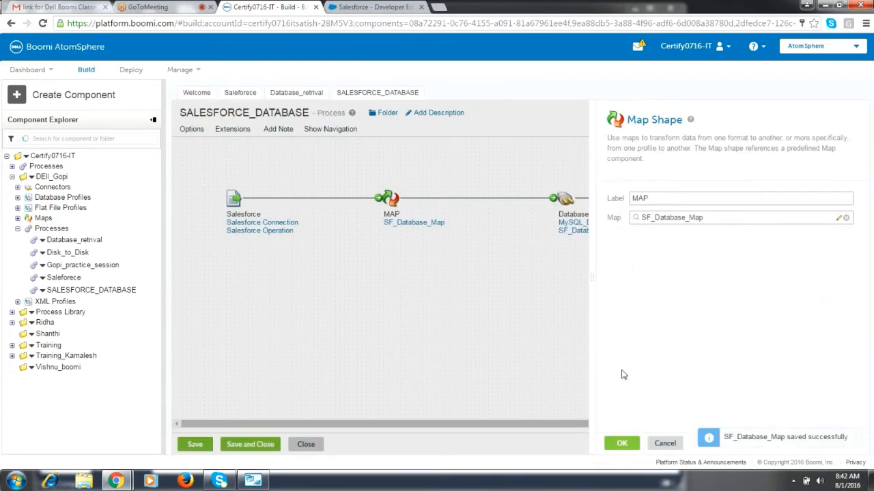
click(621, 443)
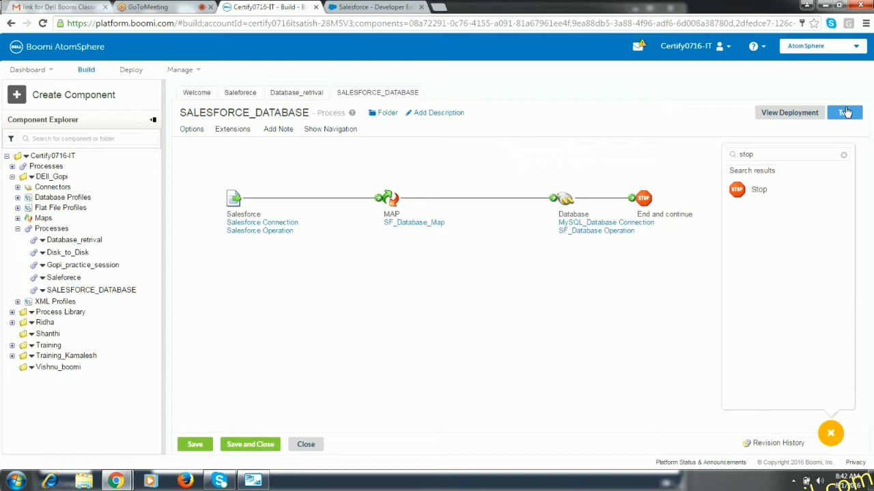
click(844, 112)
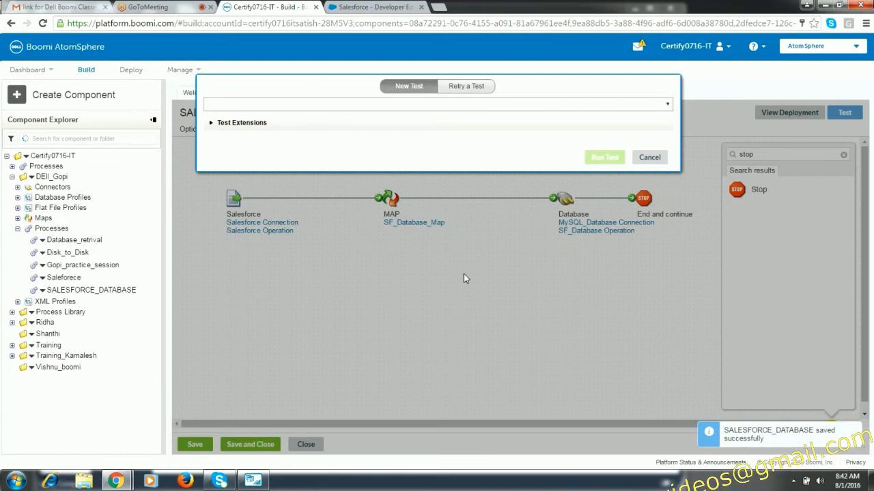
click(605, 157)
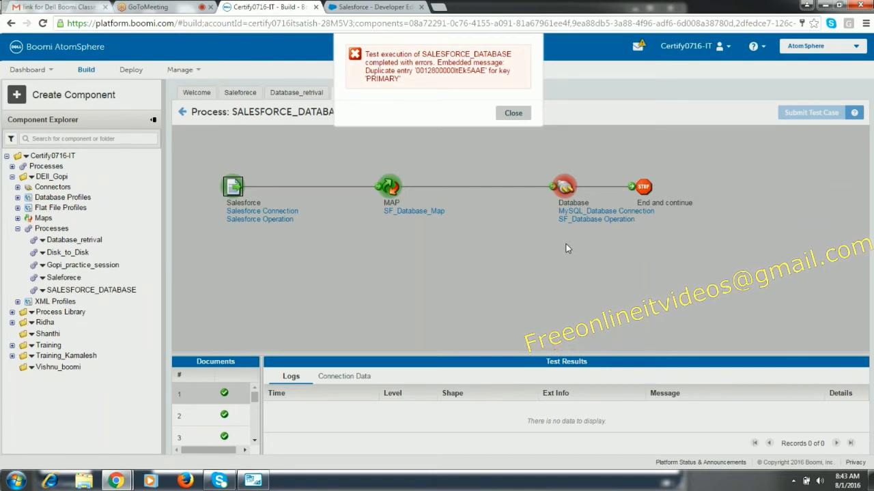
click(512, 120)
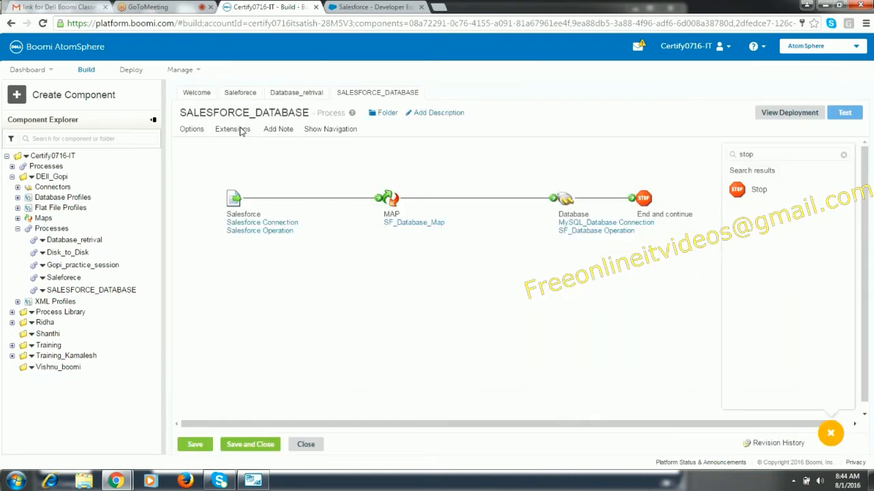
- Reopen SF_Database_Map from the process's MAP shape and expand the database profile's Fields
mouse_move(360, 185)
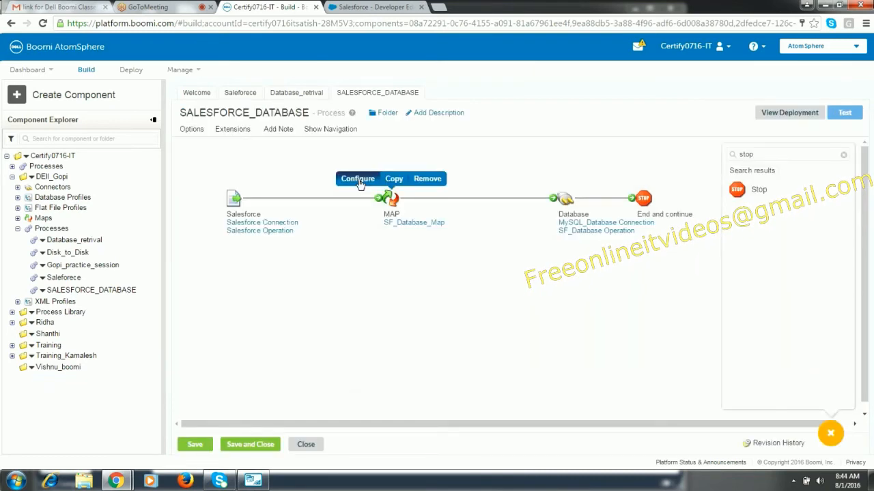
click(357, 179)
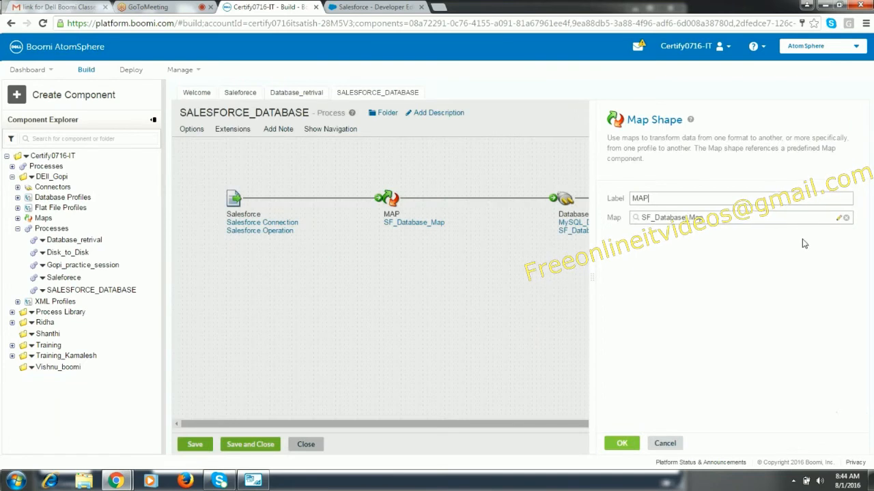
click(838, 219)
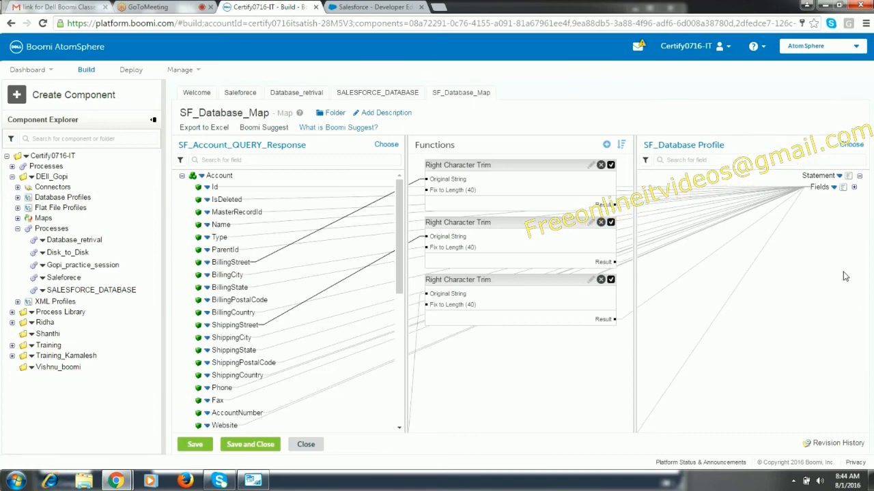
click(853, 187)
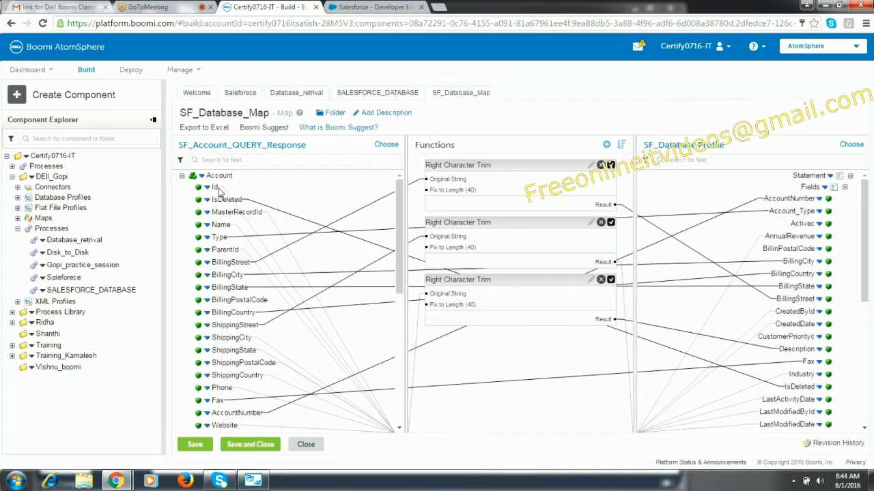
- Remove the mapping between the Salesforce Id field and the database profile's SF_Id field, and save the map back into the Map shape
click(218, 191)
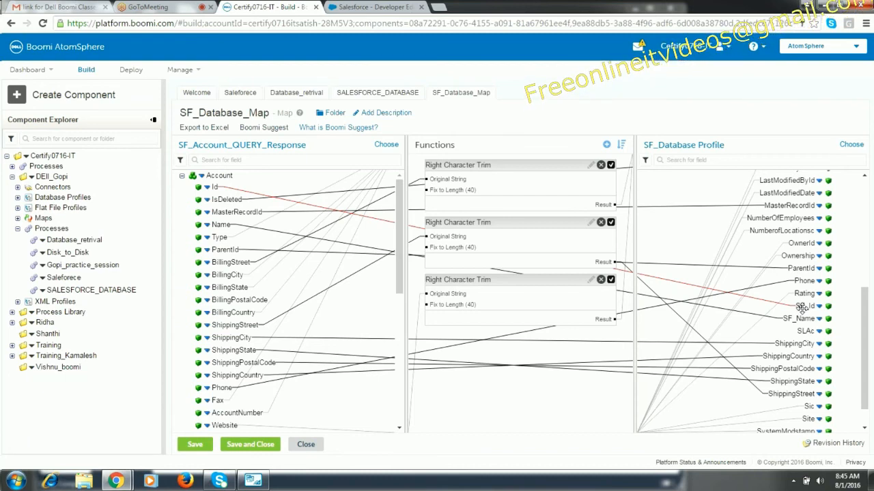
drag(802, 307, 214, 187)
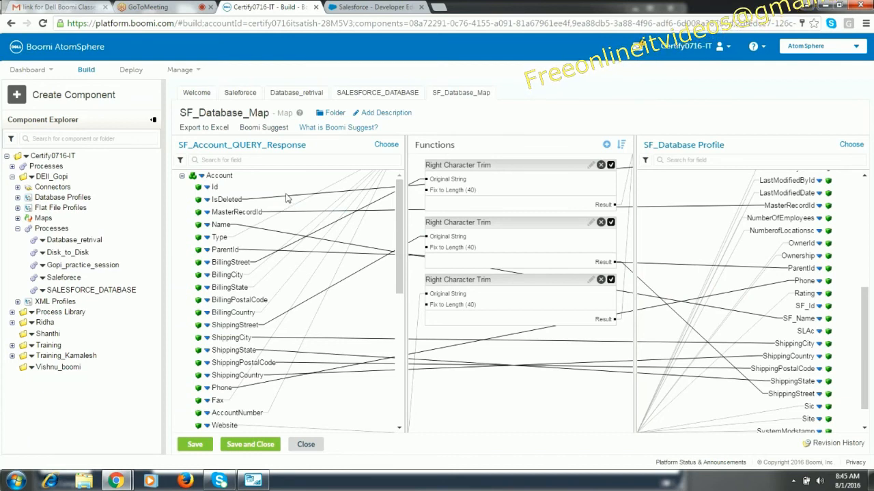
click(244, 445)
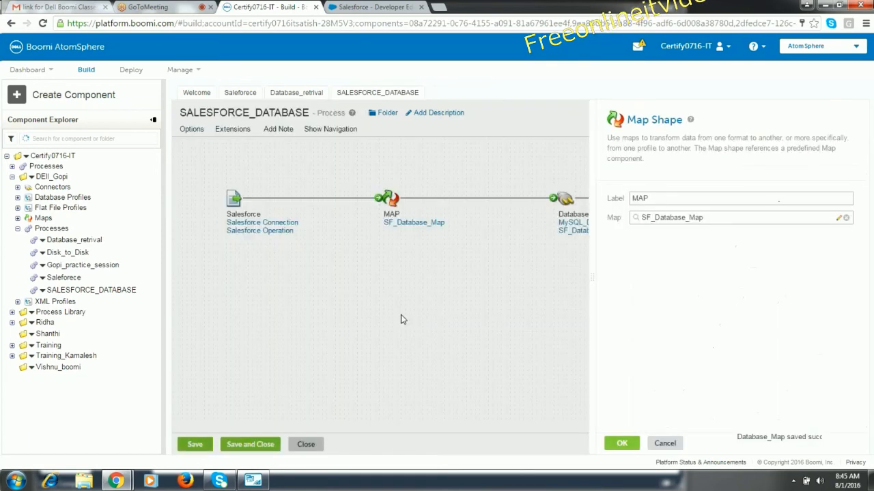
click(623, 444)
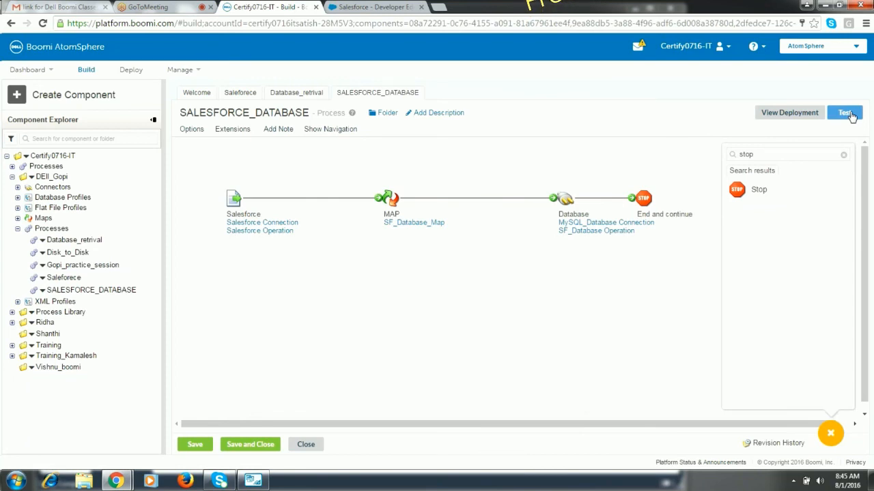
- Rerun the test of the SALESFORCE_DATABASE process with the Id field unmapped and dismiss the result message
click(849, 115)
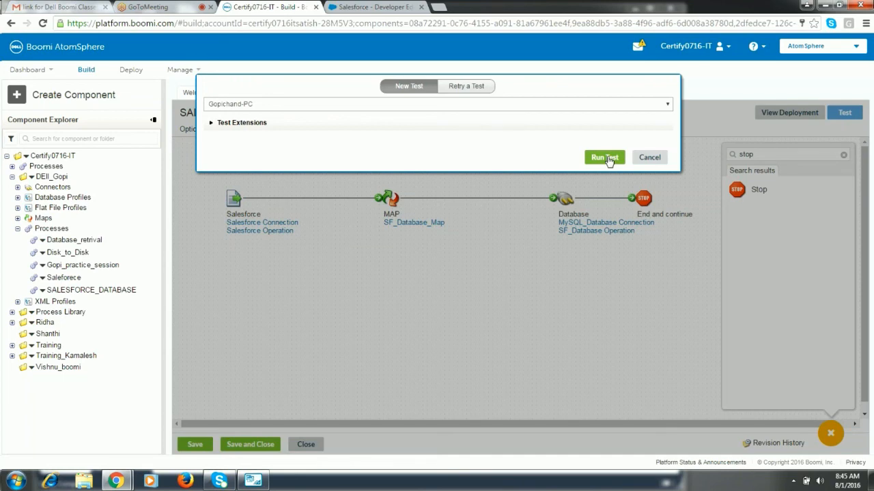
click(604, 157)
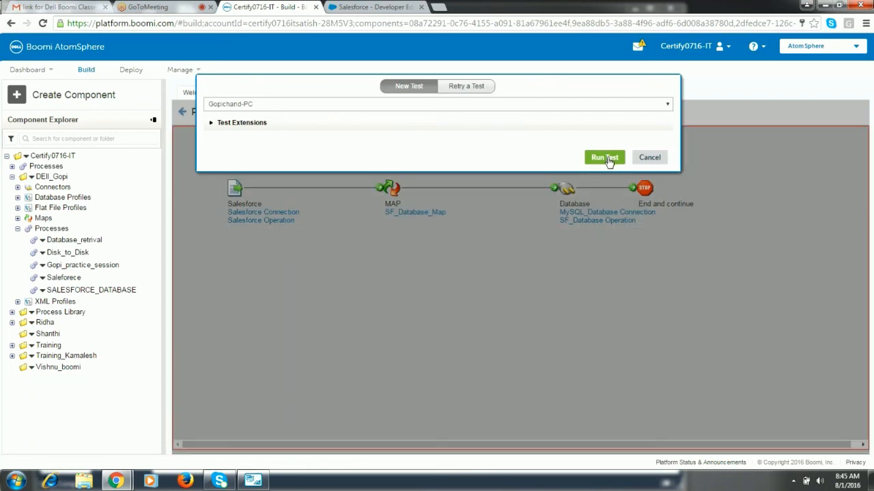
click(606, 157)
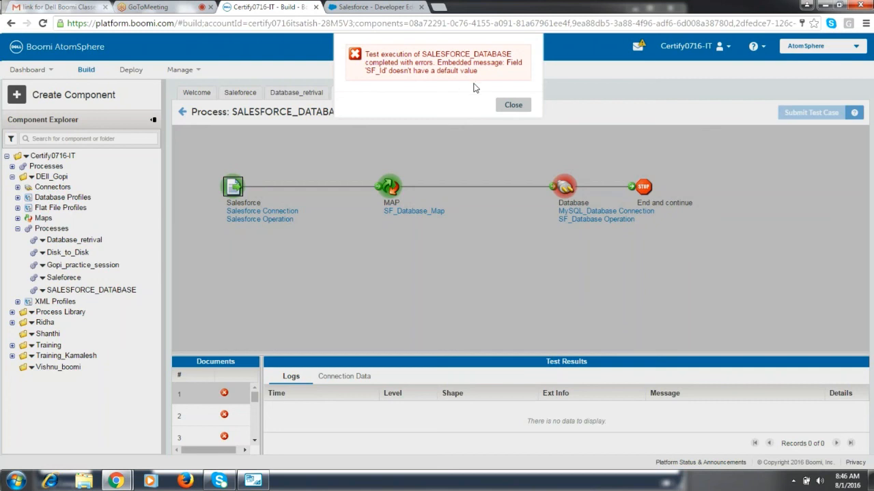
click(510, 107)
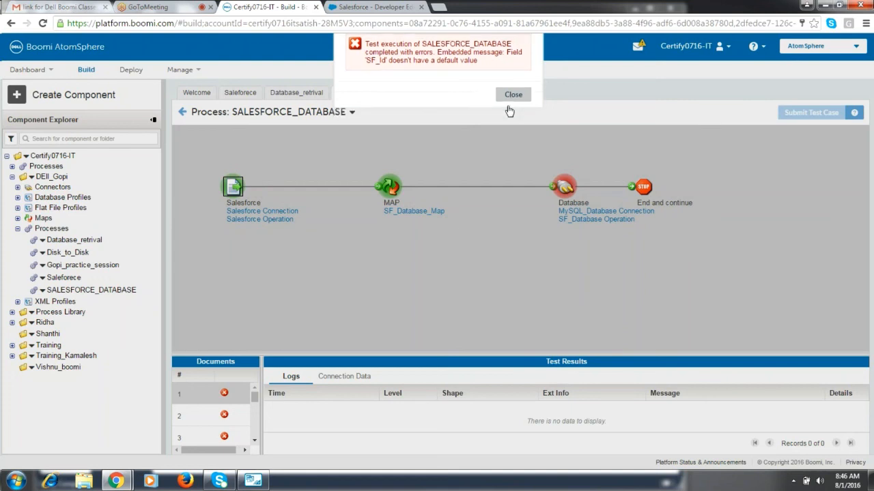